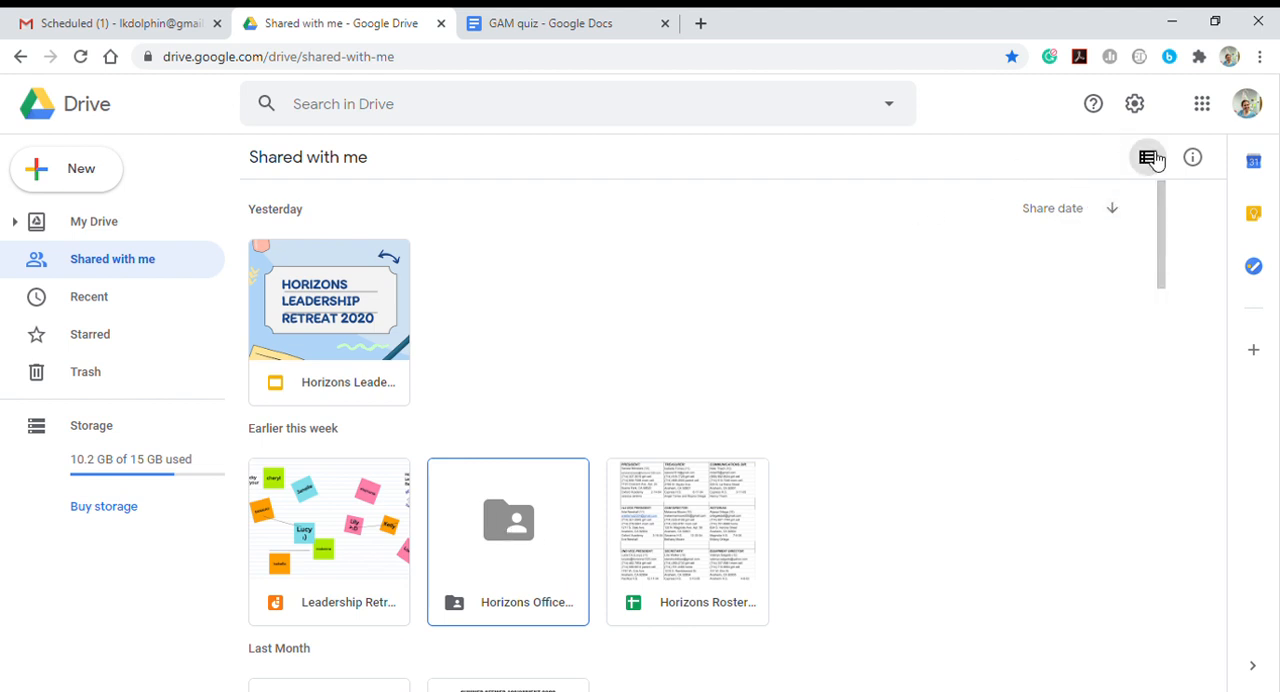
# - Add a shortcut to the shared Horizons Officers 2020-2021 folder in My Drive
pyautogui.click(504, 540)
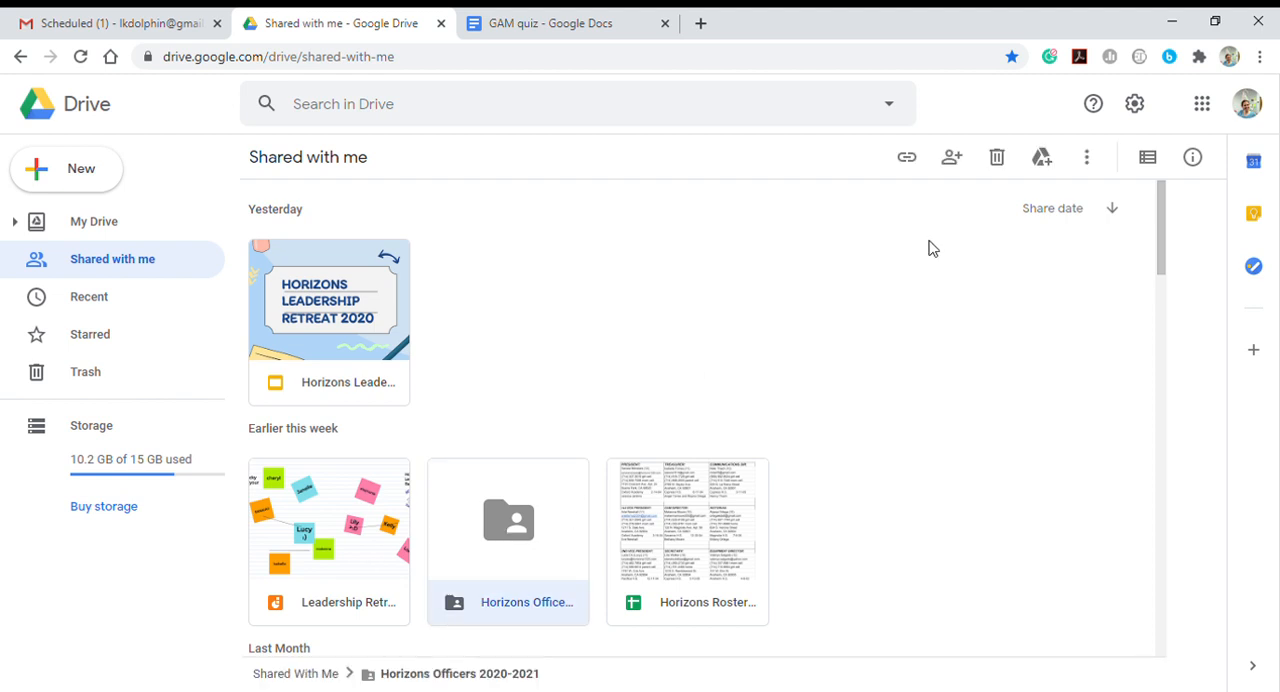
pyautogui.click(1062, 163)
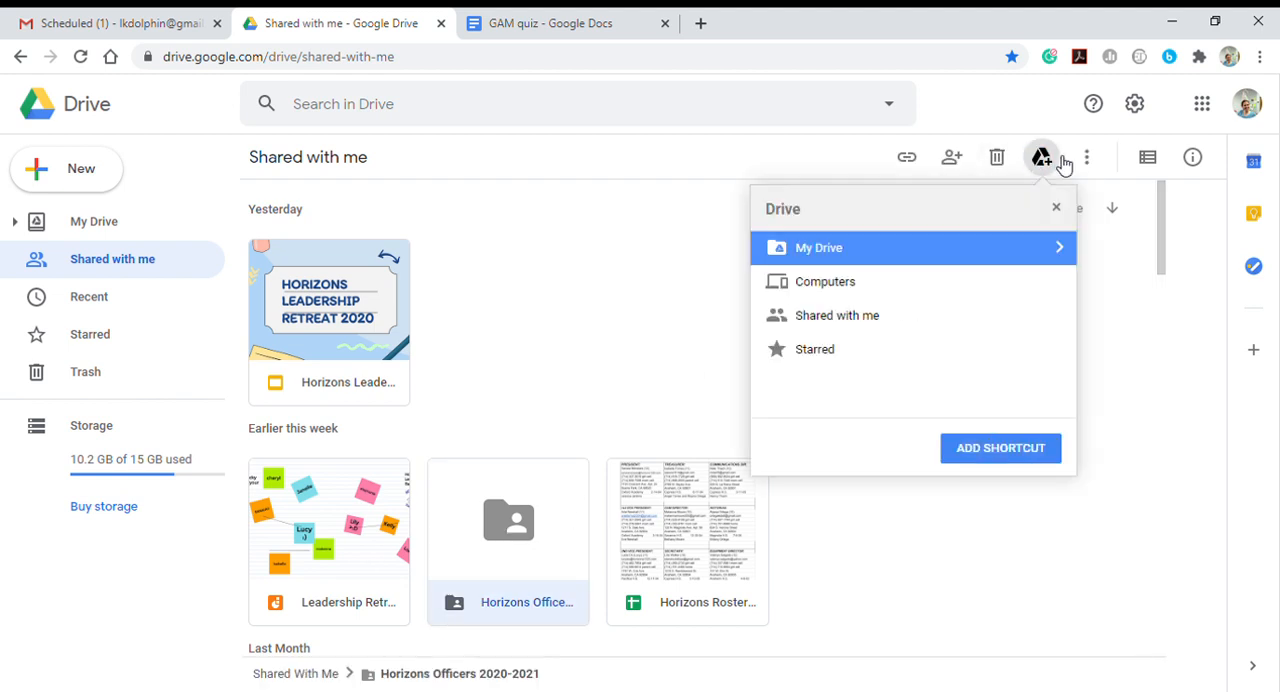
pyautogui.click(897, 259)
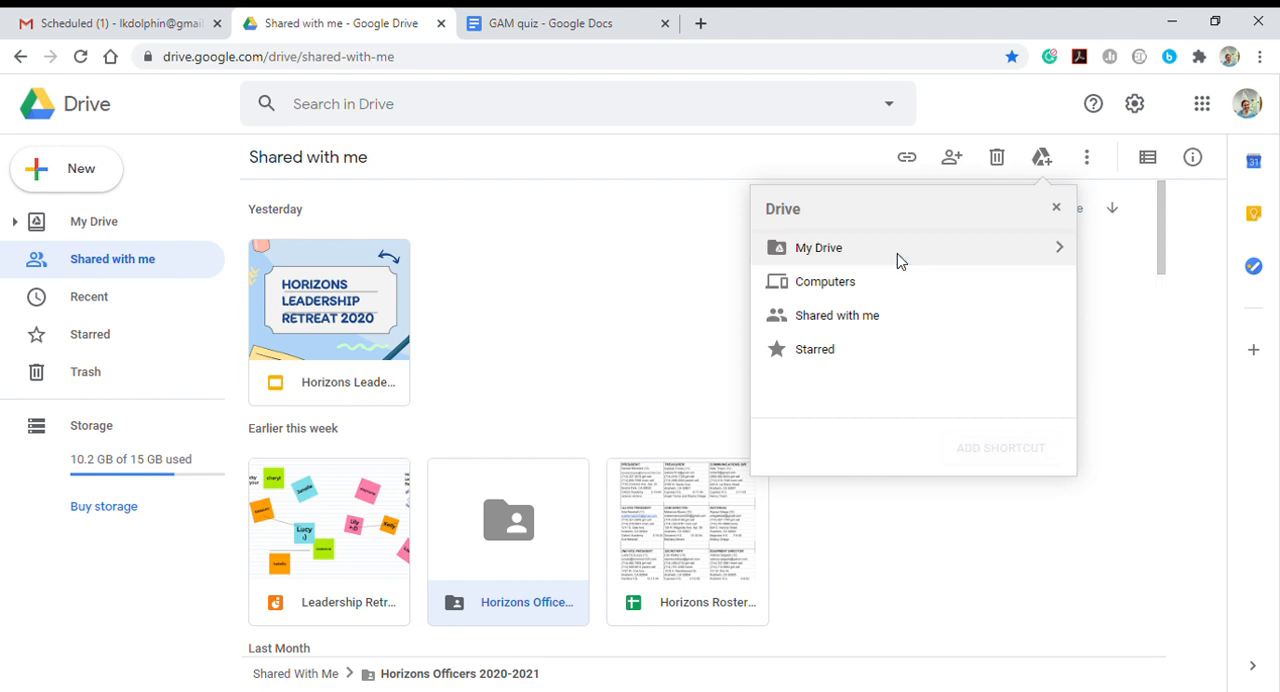
pyautogui.click(1061, 250)
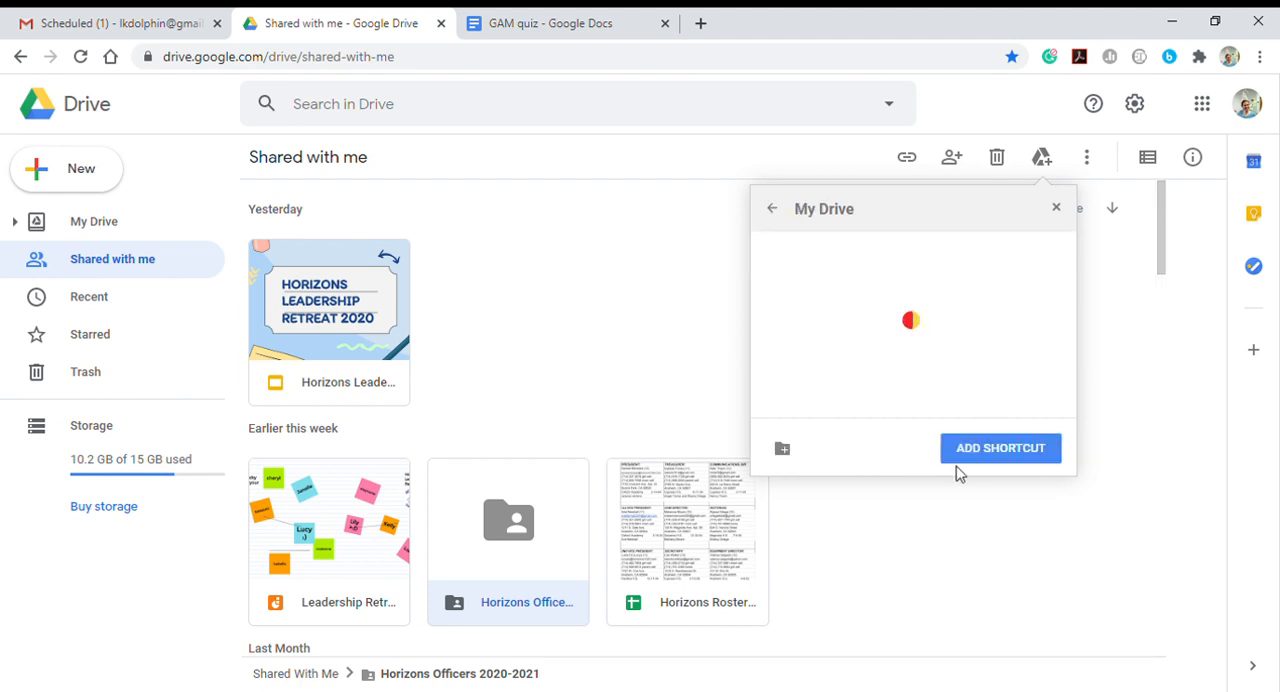
pyautogui.click(975, 452)
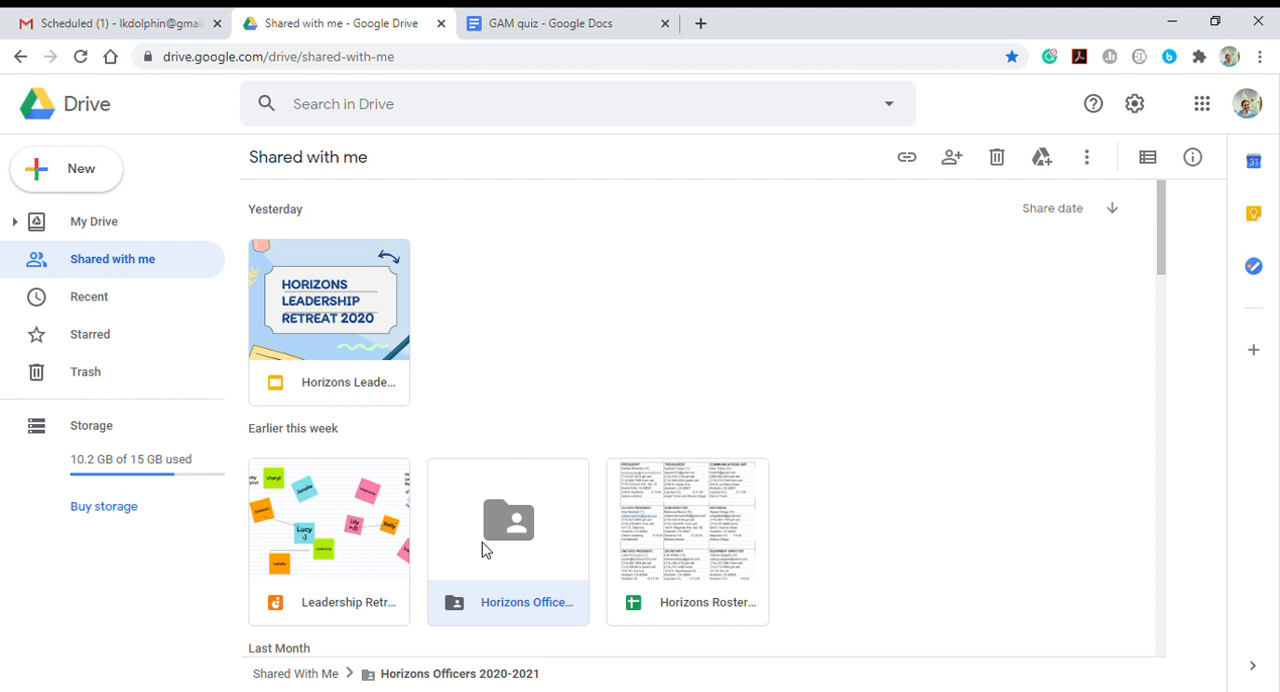
# - Open the GAM quiz document from the account owner's subfolder inside Horizons Officers 2020-2021
pyautogui.doubleClick(482, 548)
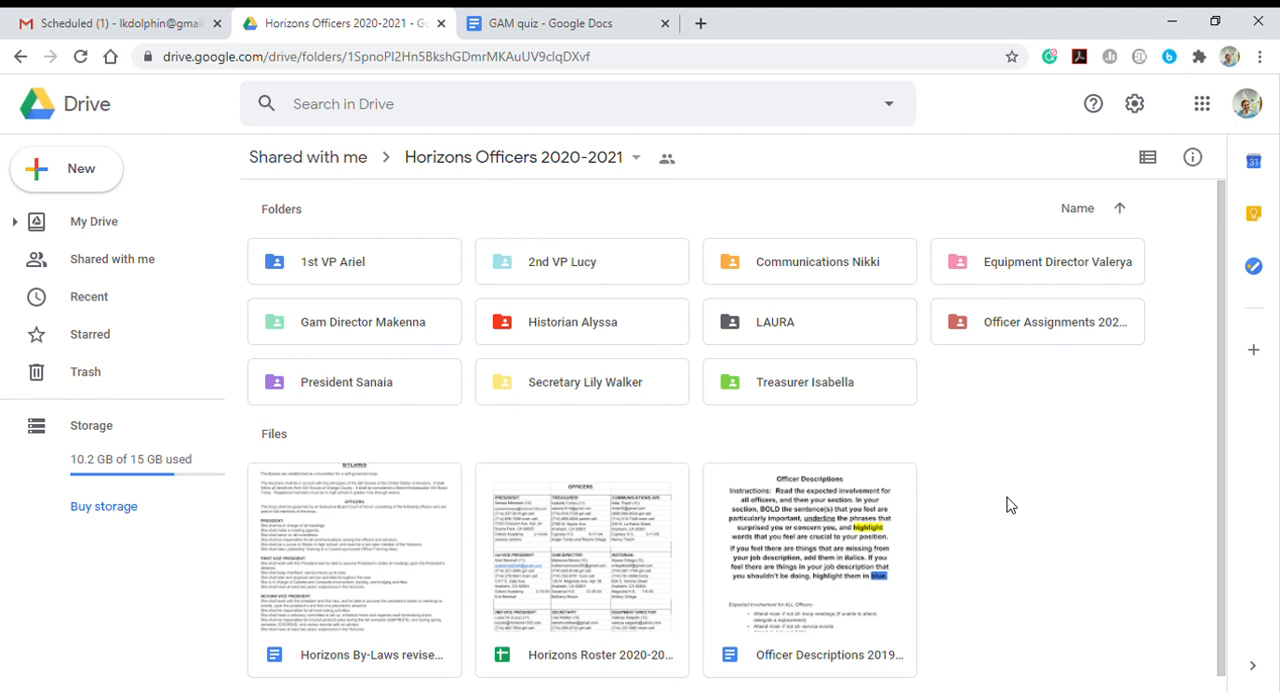
pyautogui.doubleClick(810, 322)
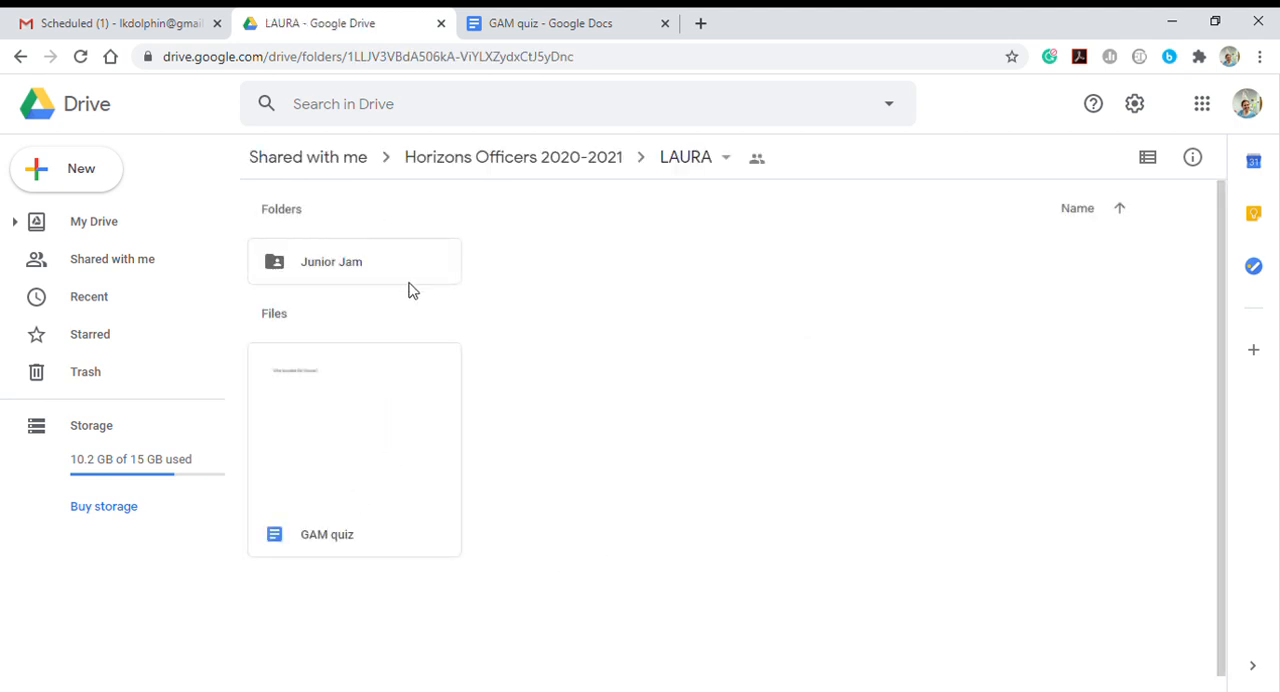
pyautogui.rightClick(522, 270)
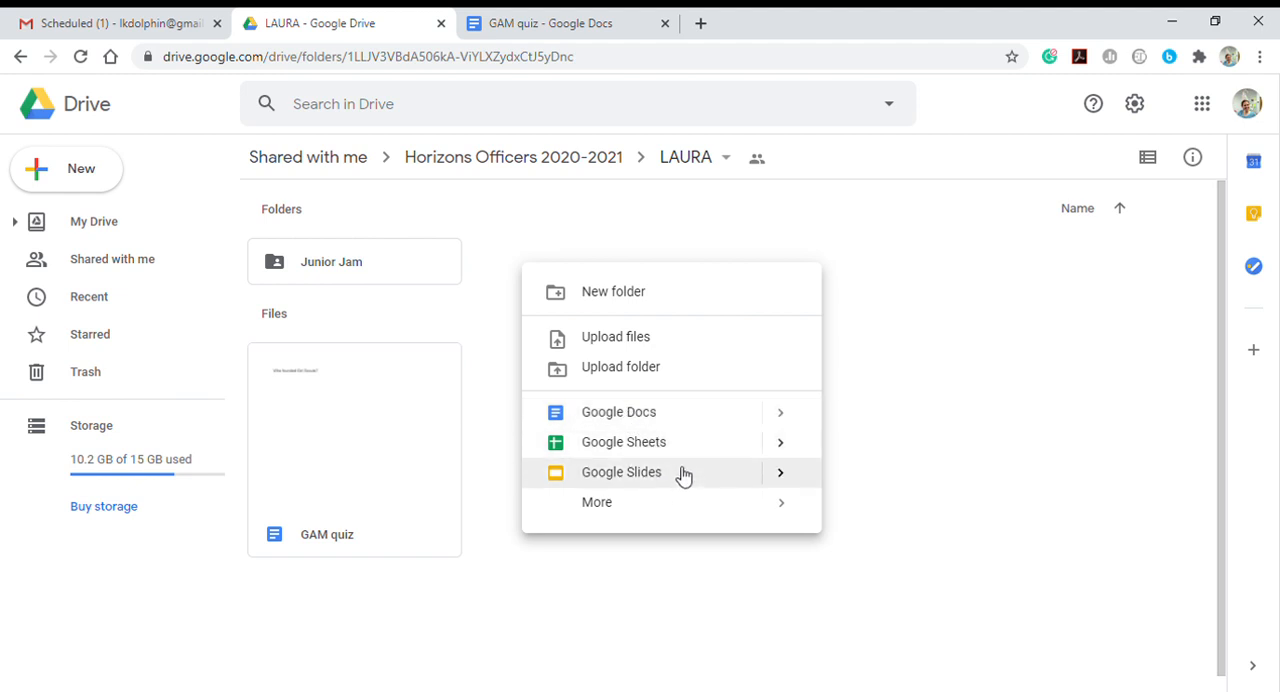
pyautogui.click(692, 507)
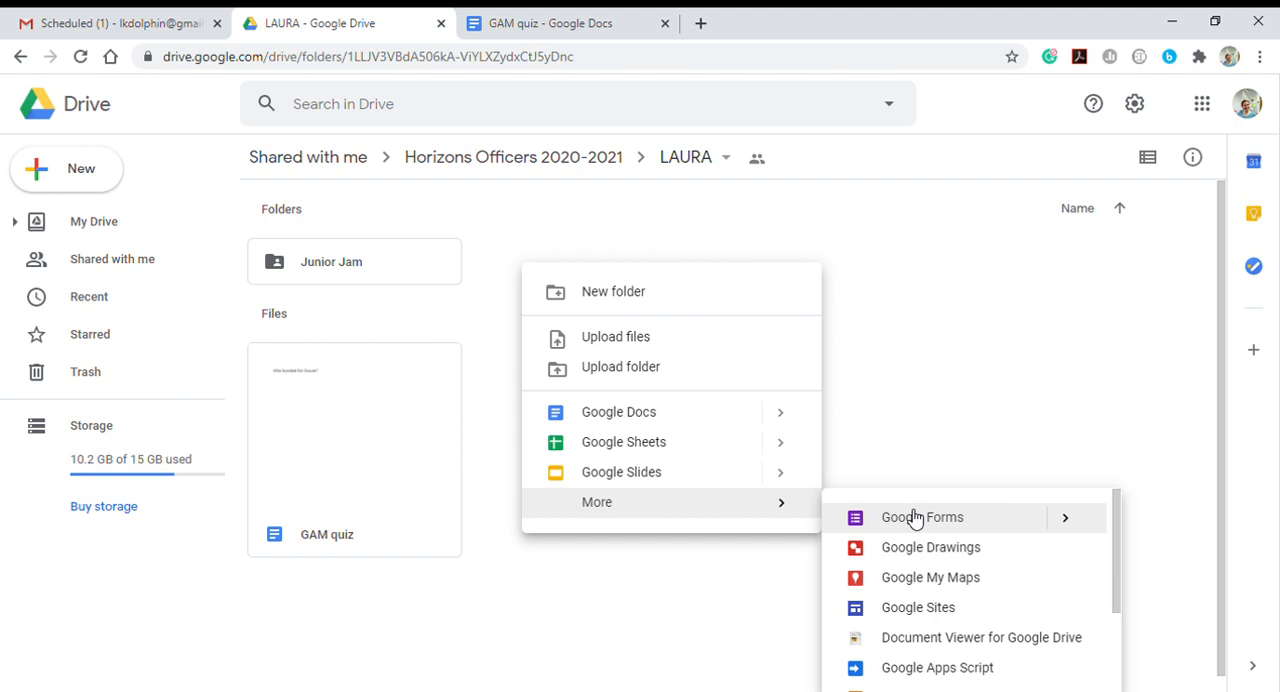
pyautogui.doubleClick(405, 422)
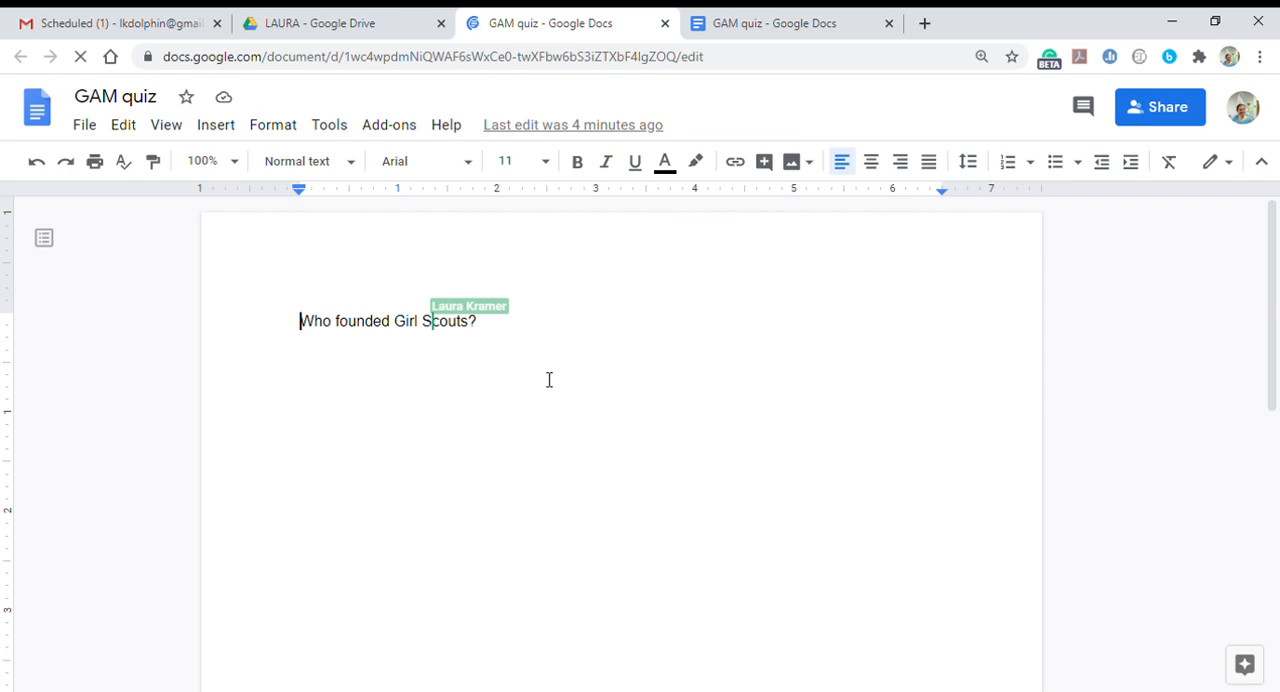
pyautogui.click(539, 347)
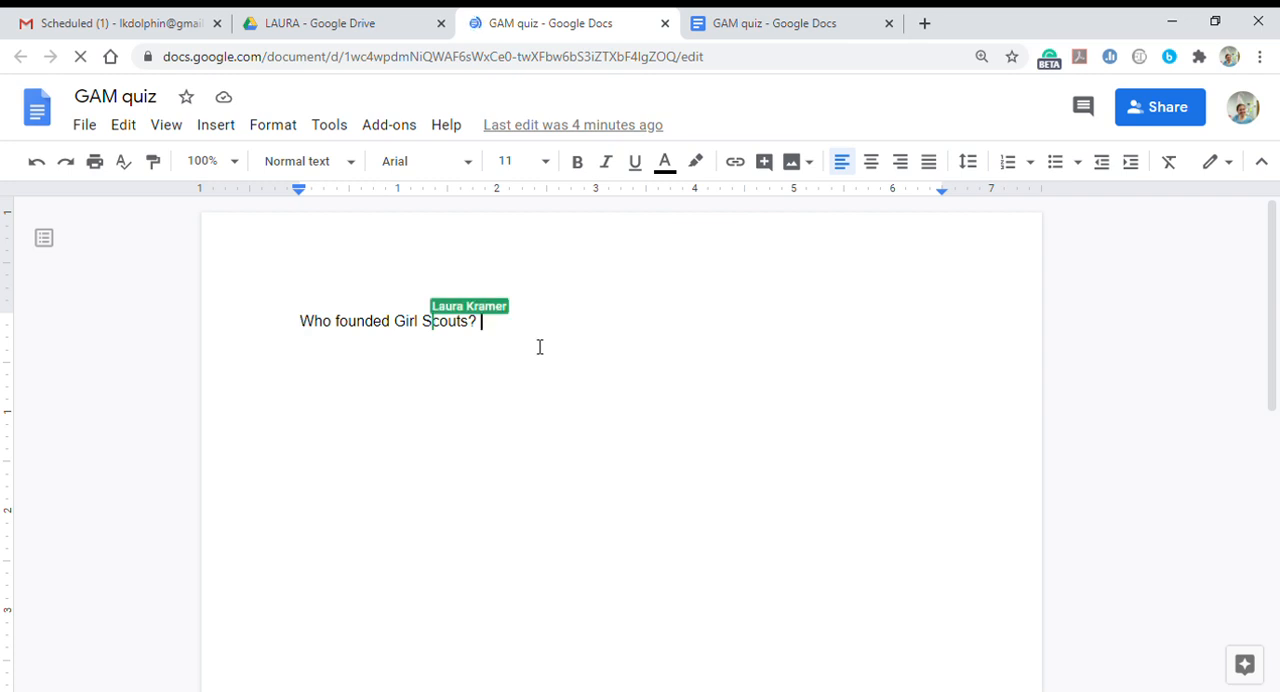
pyautogui.doubleClick(540, 347)
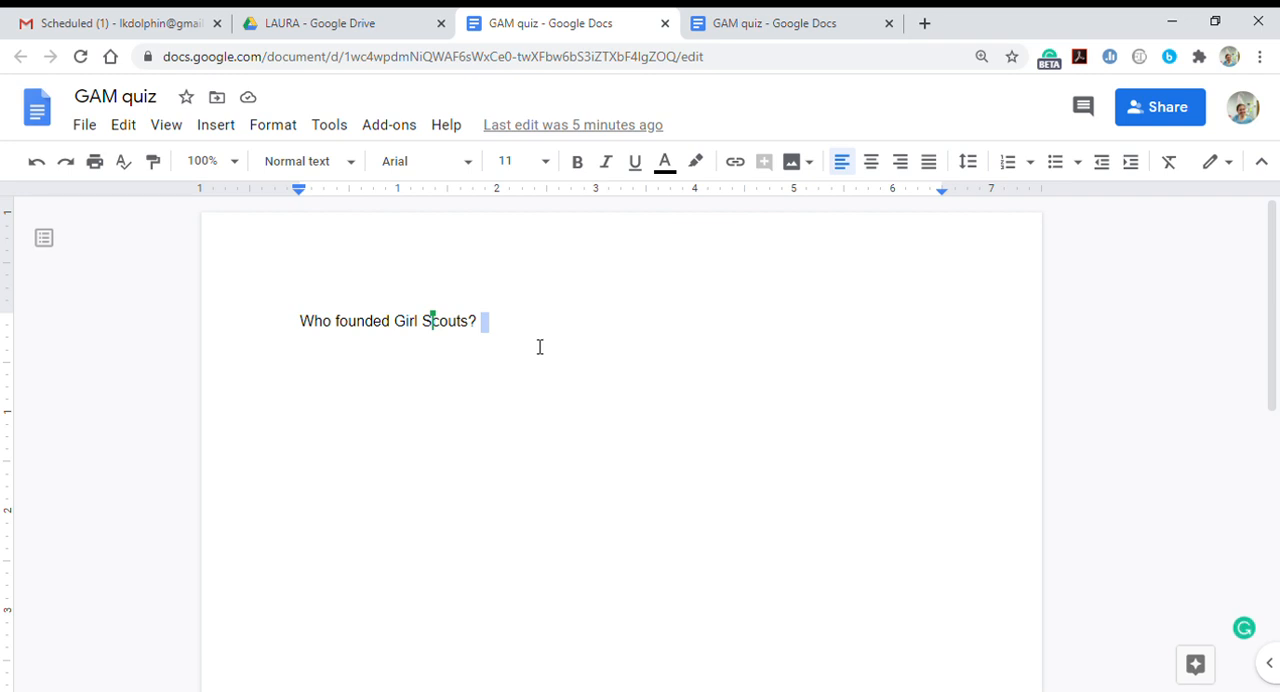
pyautogui.click(1083, 112)
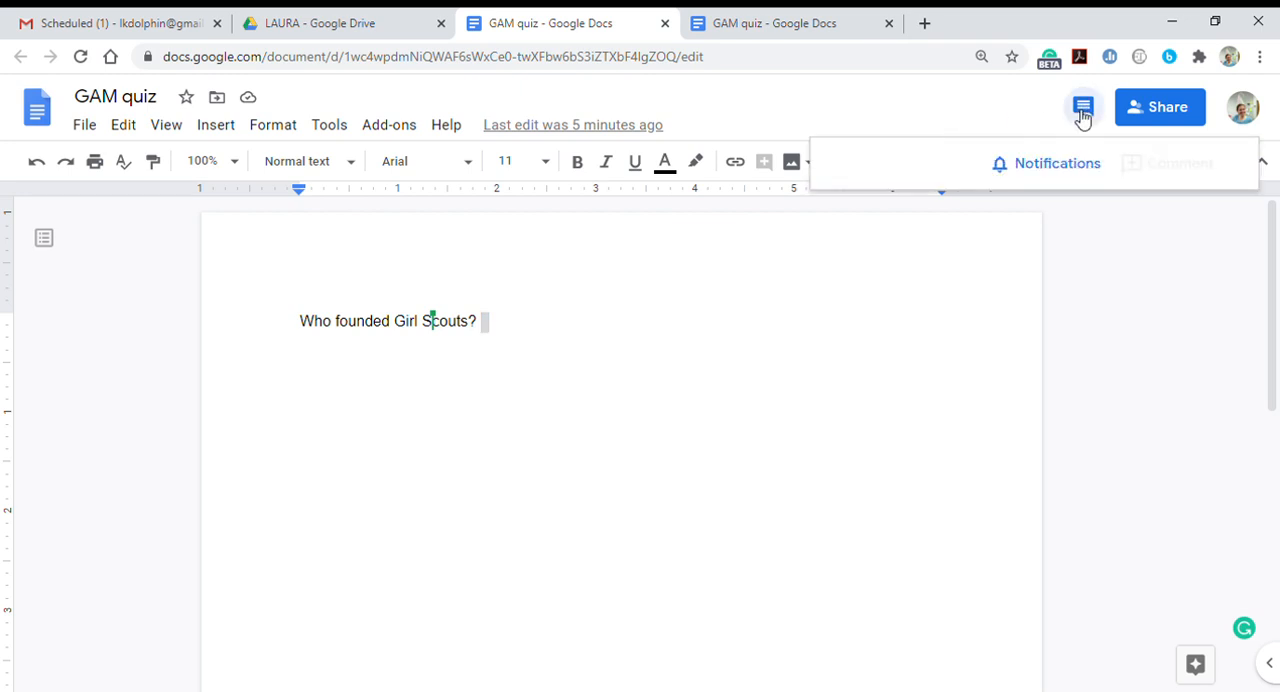
pyautogui.click(489, 334)
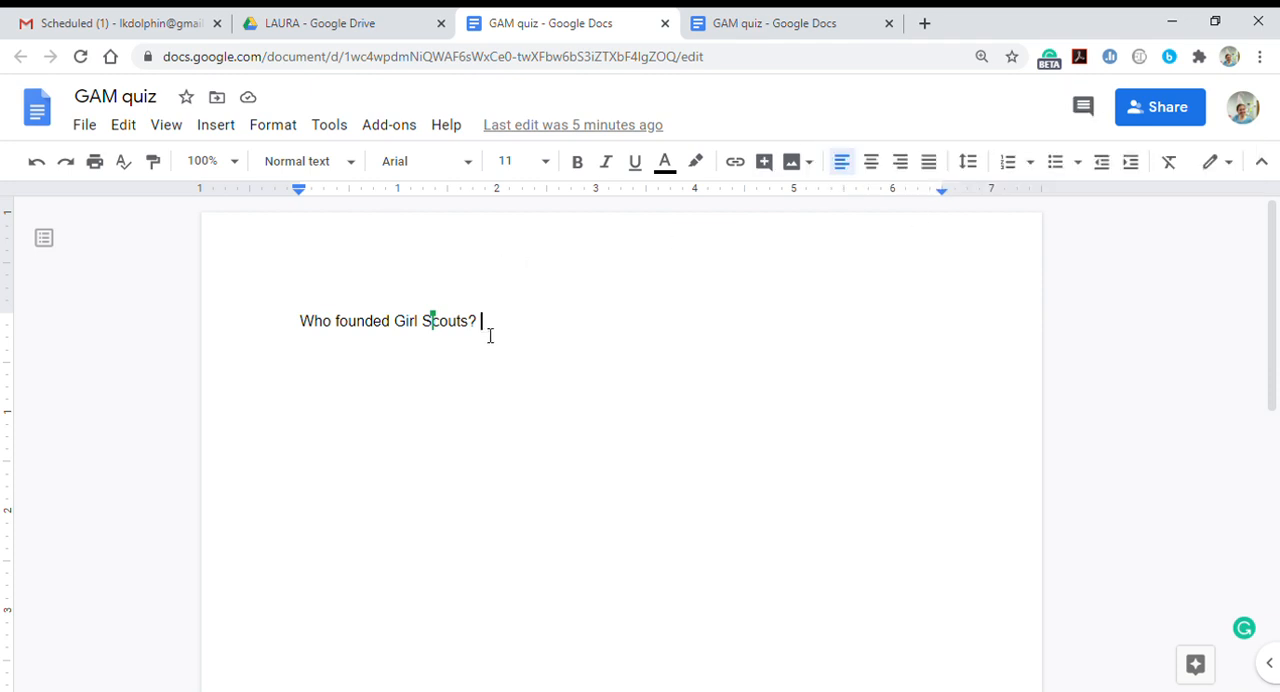
# - Post the comment "This is too easy!" at the end of the question "Who founded Girl Scouts?"
pyautogui.click(388, 341)
pyautogui.click(480, 322)
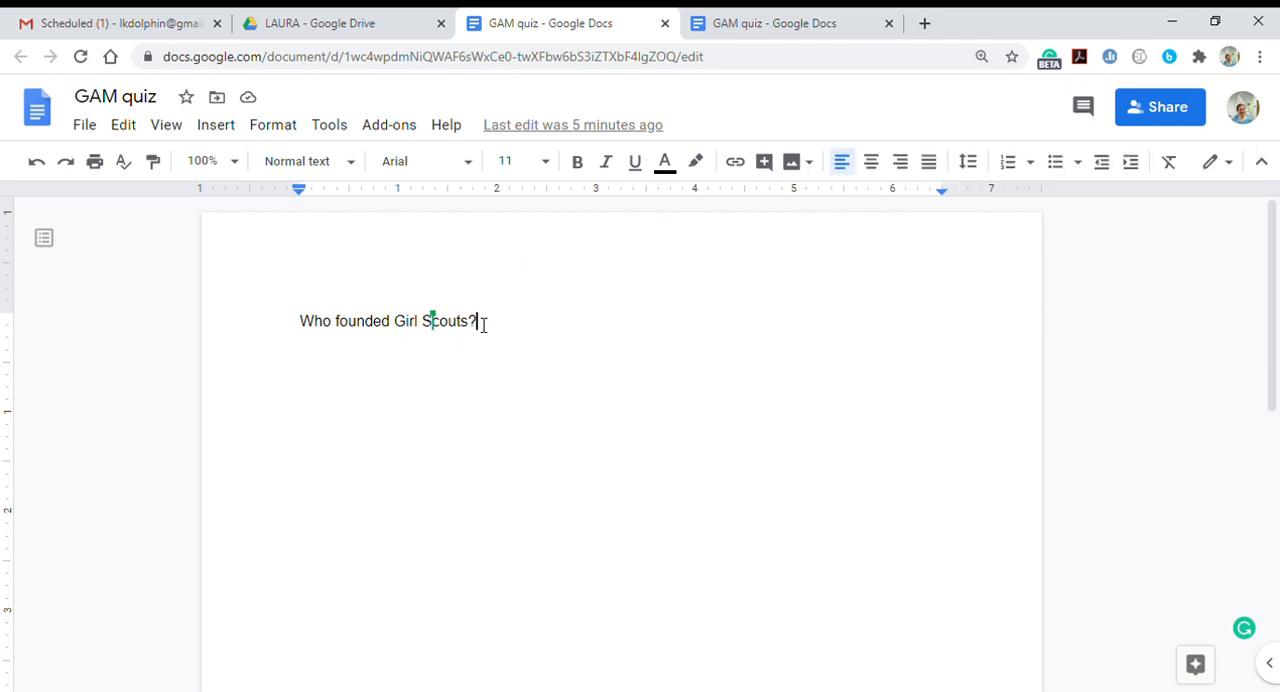
pyautogui.click(1083, 110)
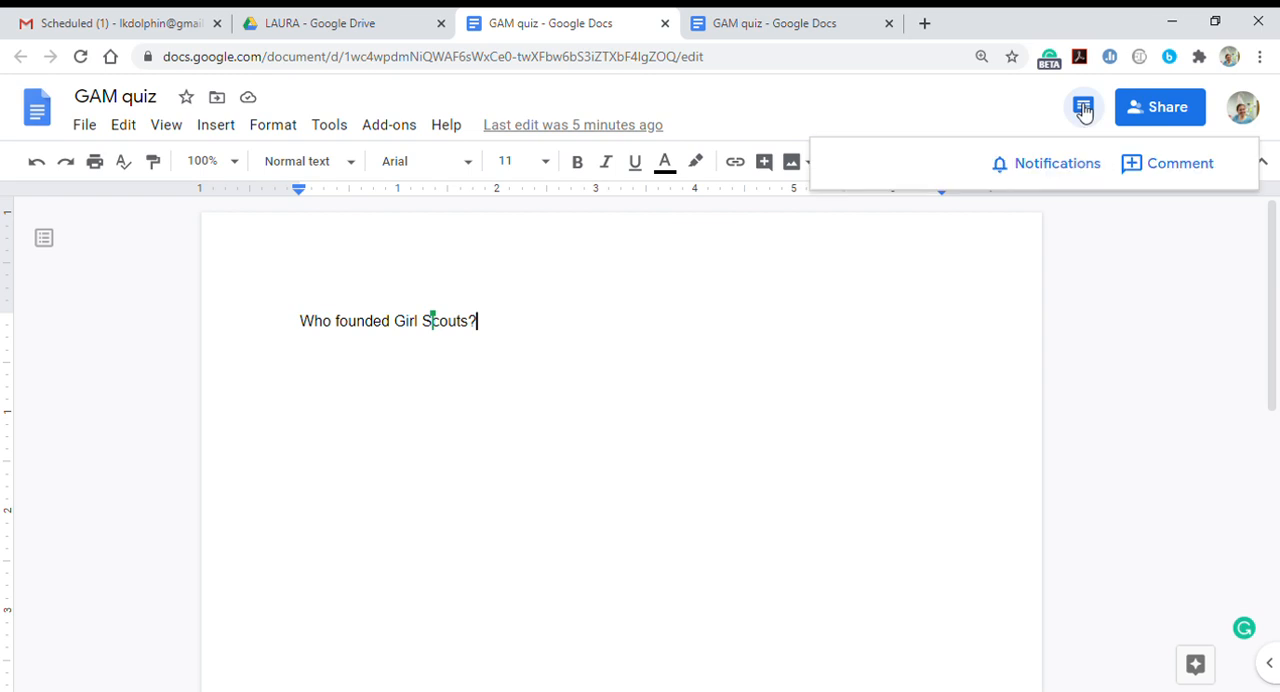
pyautogui.click(1168, 175)
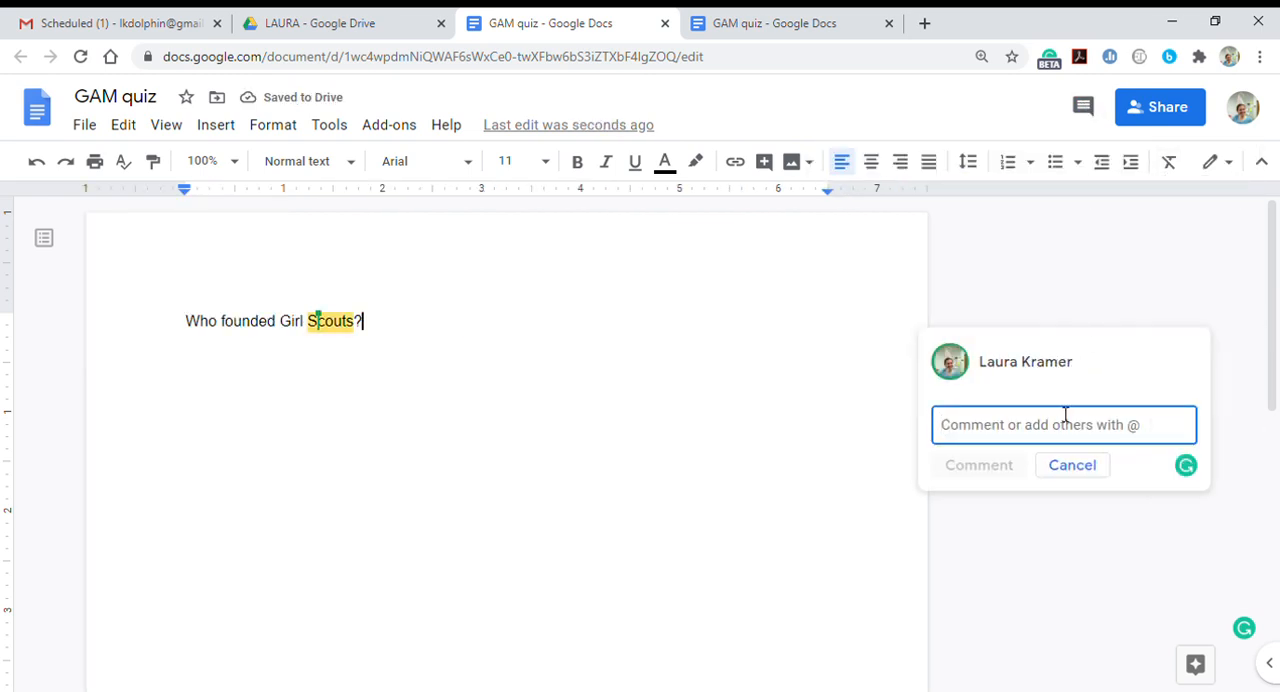
pyautogui.write('THis is')
pyautogui.press('BackSpace')
pyautogui.press('BackSpace')
pyautogui.press('BackSpace')
pyautogui.press('BackSpace')
pyautogui.press('BackSpace')
pyautogui.press('BackSpace')
pyautogui.write('hi si sto')
pyautogui.press('BackSpace')
pyautogui.press('BackSpace')
pyautogui.press('BackSpace')
pyautogui.press('BackSpace')
pyautogui.press('BackSpace')
pyautogui.press('BackSpace')
pyautogui.write('s is too easy!')
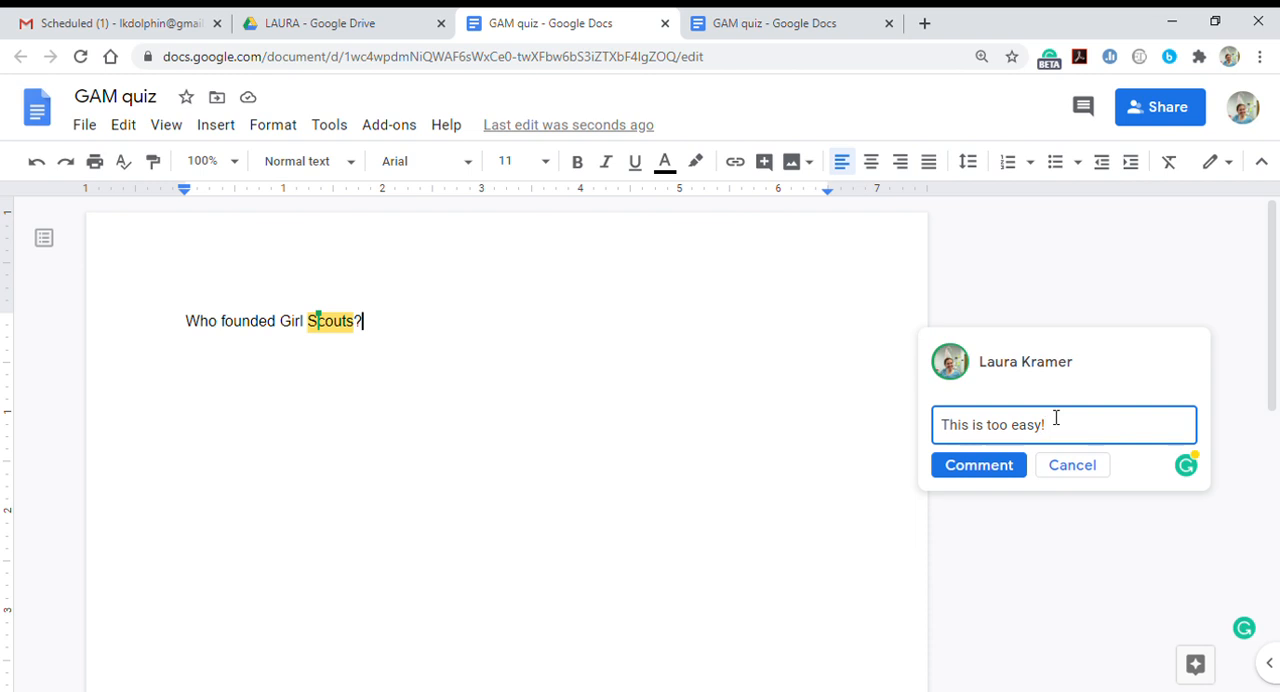
pyautogui.click(970, 468)
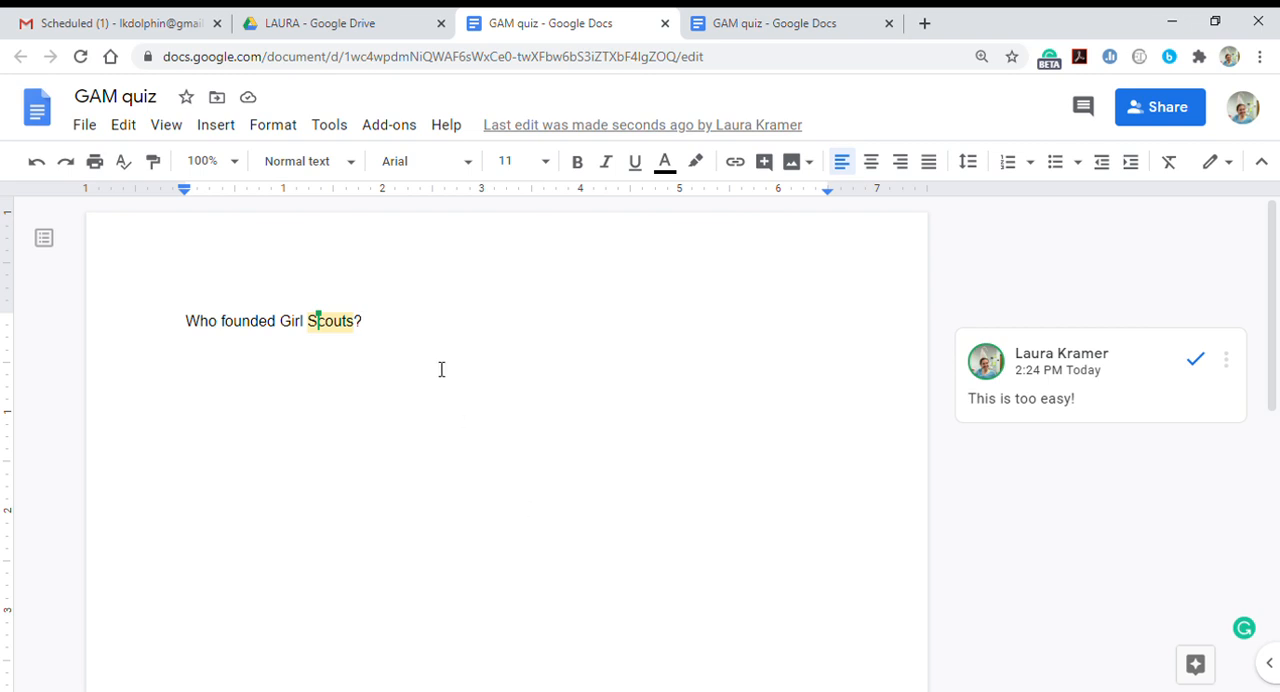
pyautogui.moveTo(363, 321); pyautogui.dragTo(233, 321)
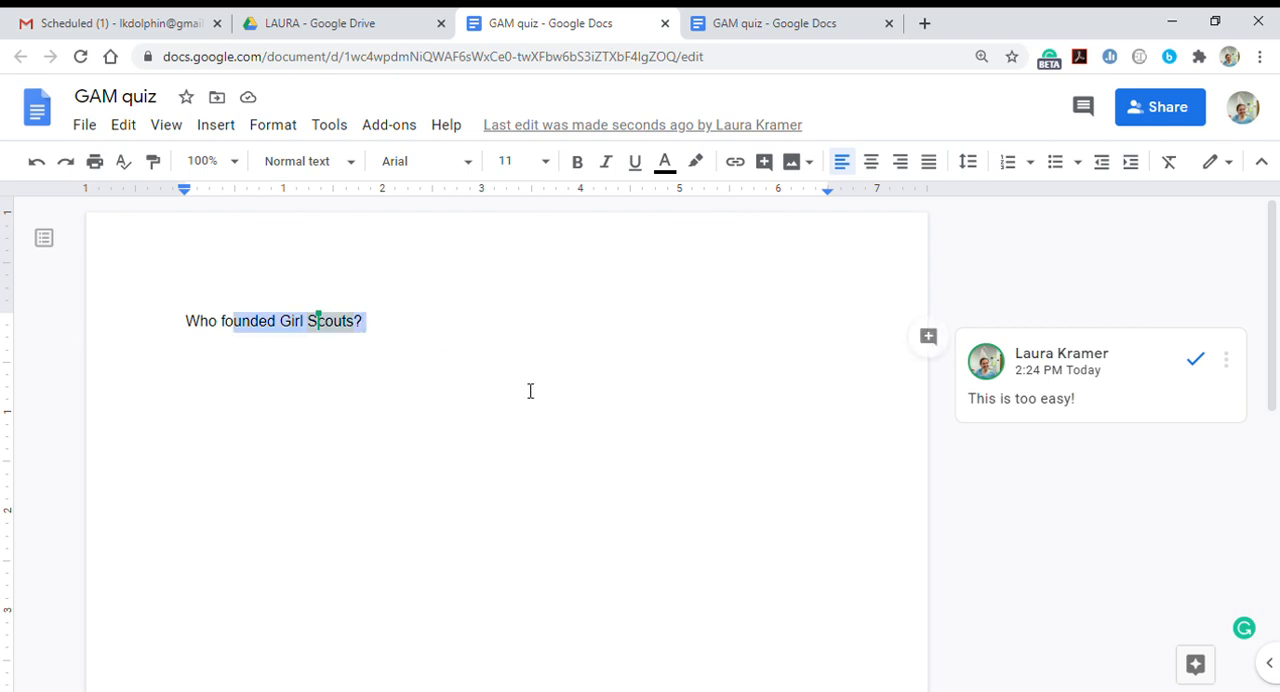
pyautogui.press('Right')
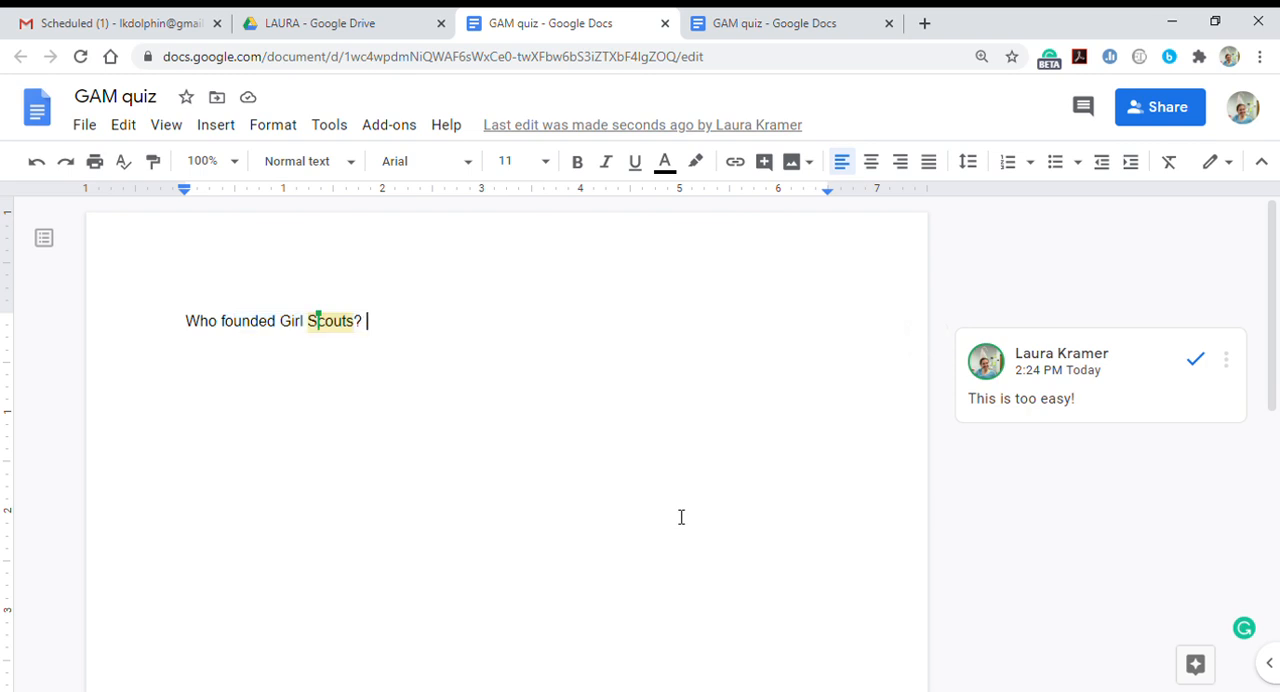
# - Switch back to Google Drive and create a new folder named GAM beside the Junior Jam folder
pyautogui.click(362, 30)
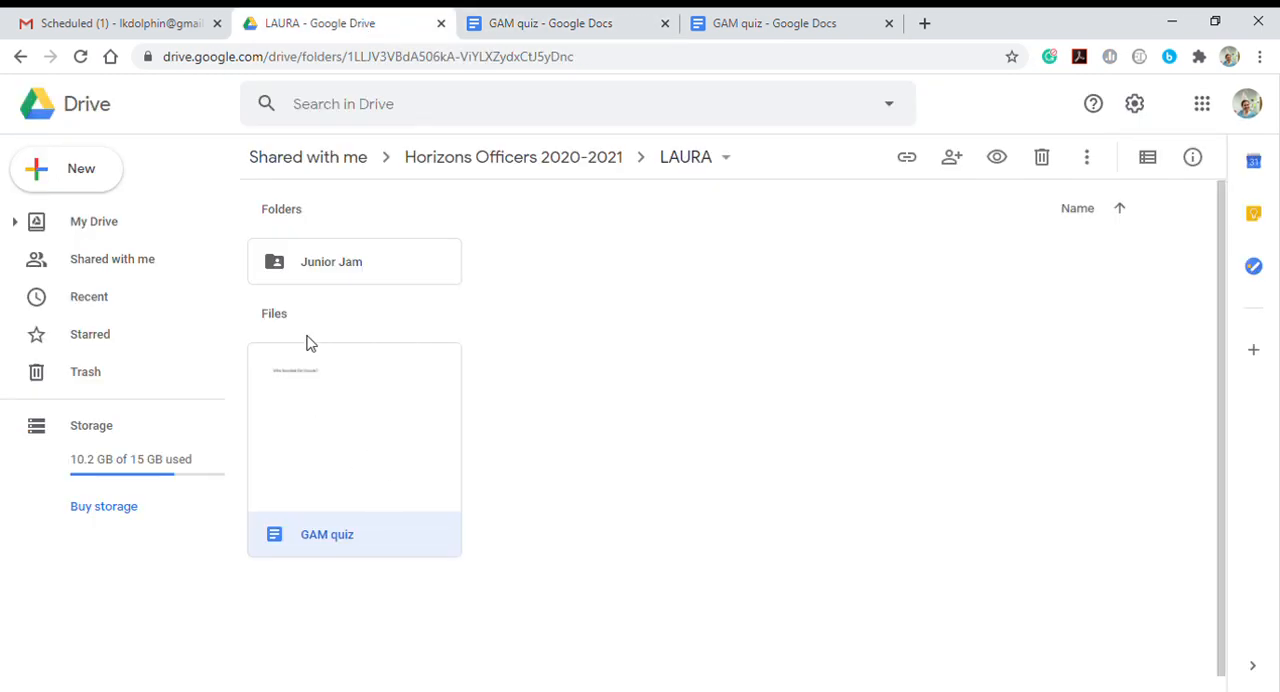
pyautogui.rightClick(522, 288)
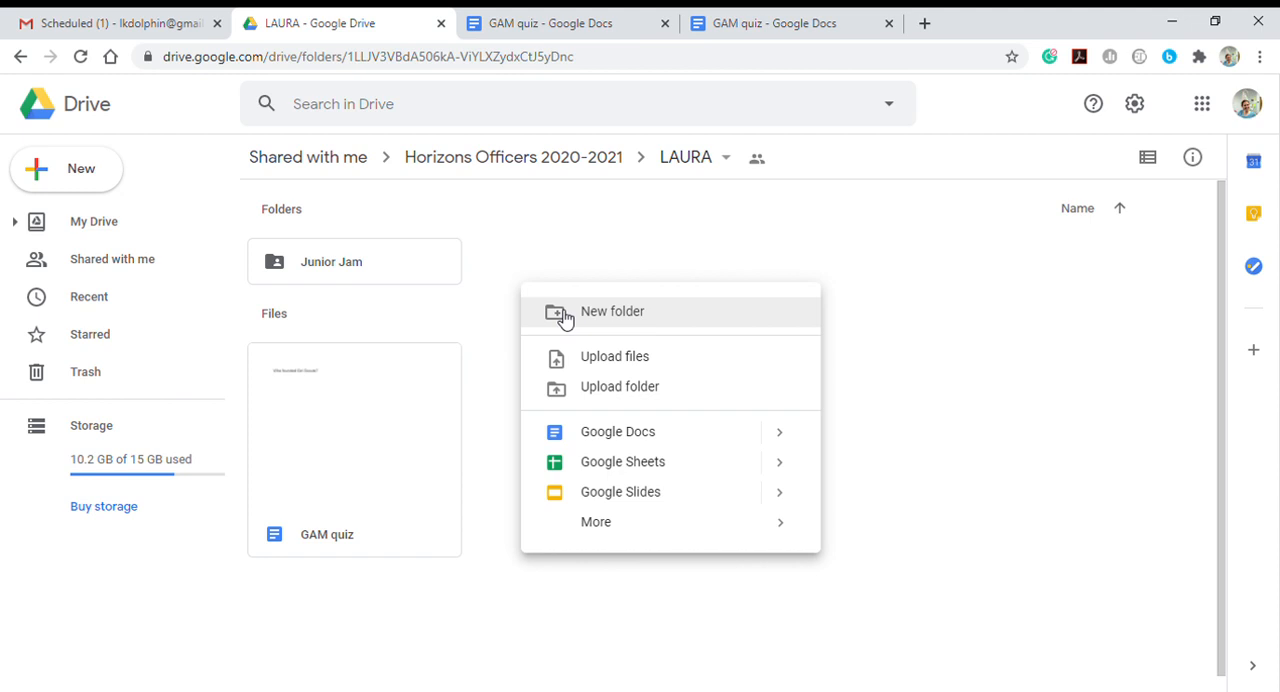
pyautogui.click(563, 316)
pyautogui.write('GAM')
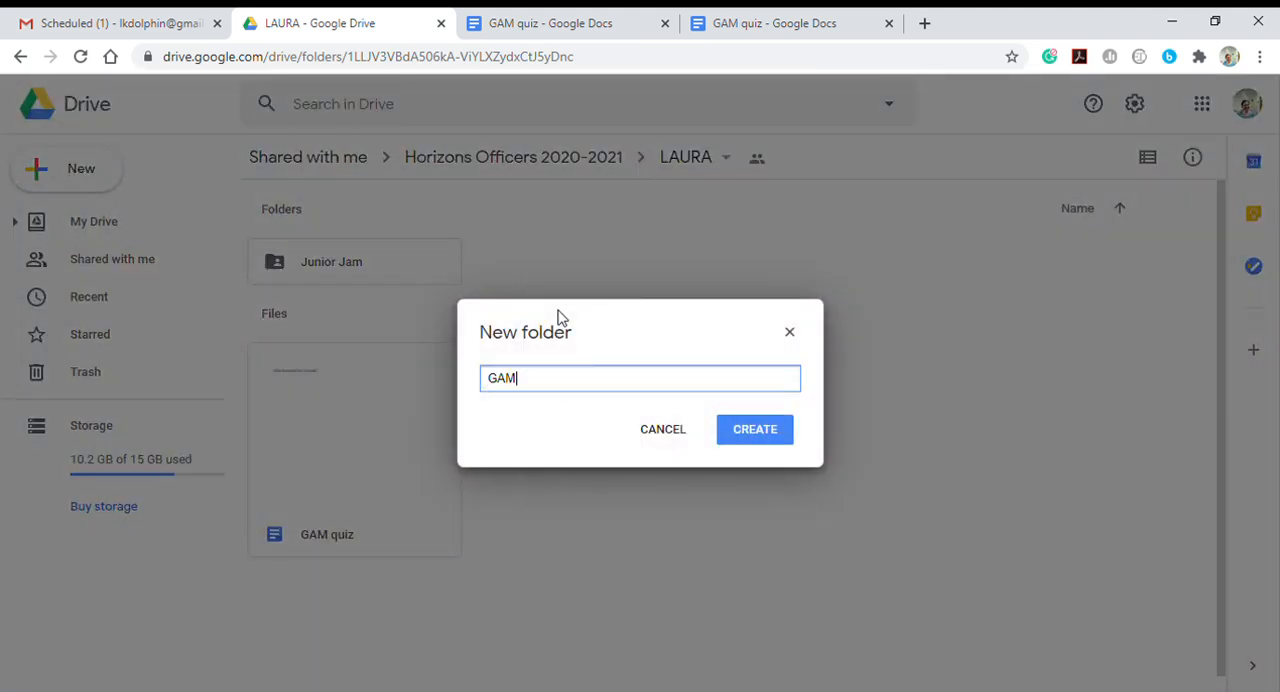
pyautogui.click(787, 440)
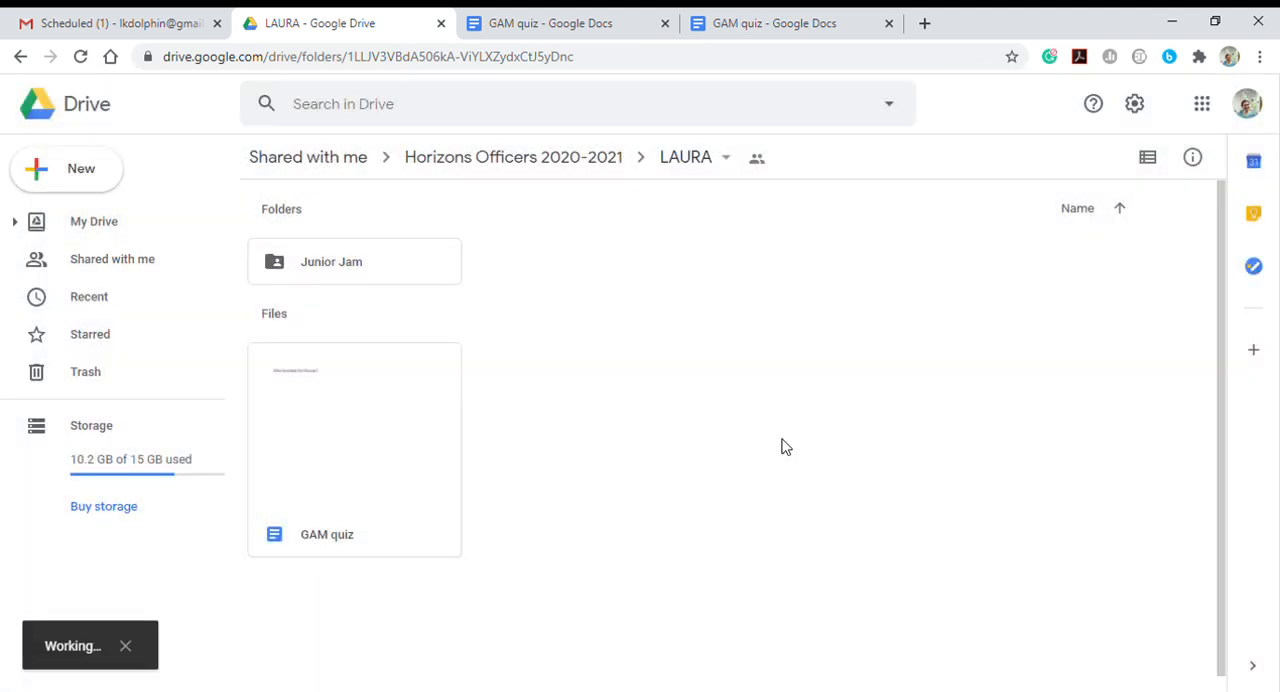
# - Move the GAM quiz document into the GAM folder and accept the sharing change
pyautogui.click(363, 473)
pyautogui.moveTo(363, 473); pyautogui.dragTo(321, 248)
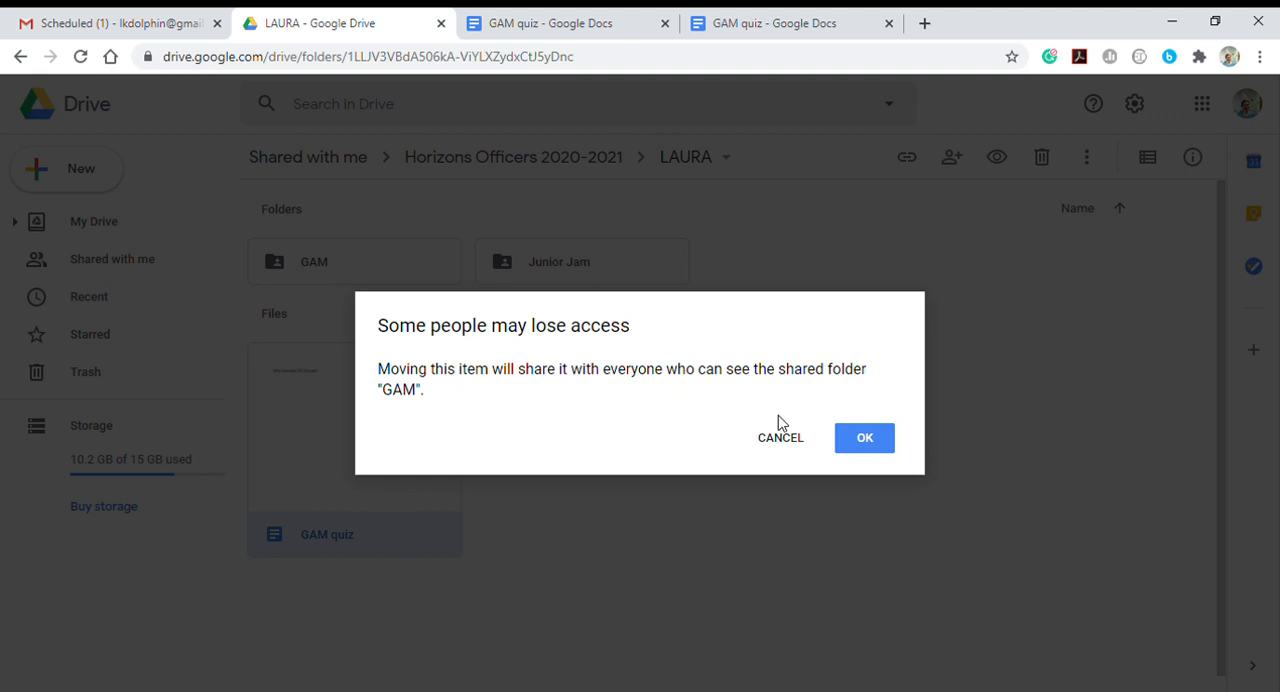
pyautogui.click(865, 442)
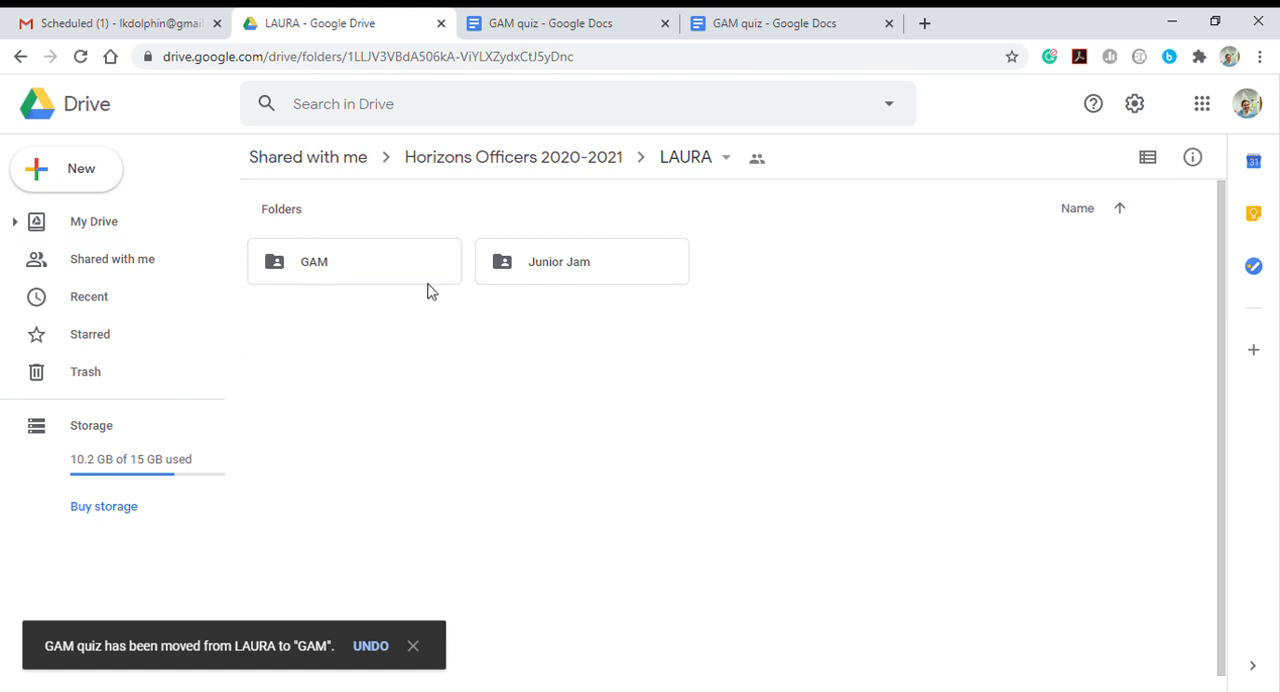
# - Change the Junior Jam folder's color to dark green
pyautogui.rightClick(502, 272)
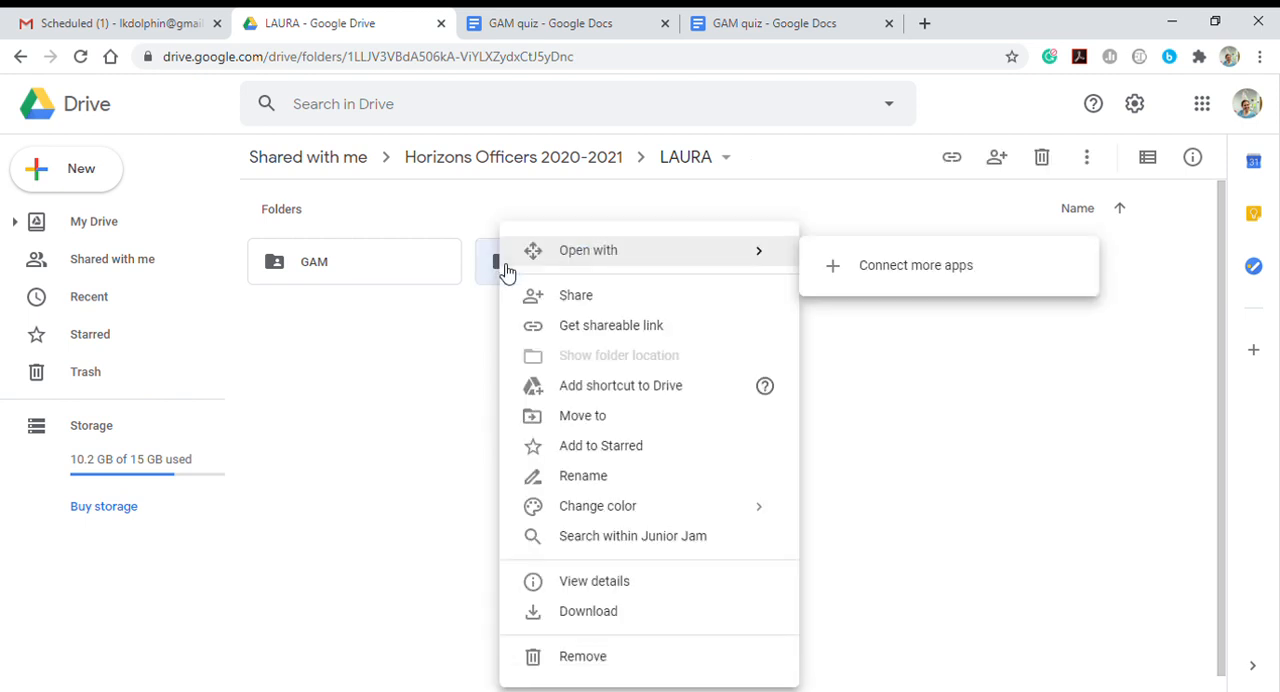
pyautogui.moveTo(592, 515)
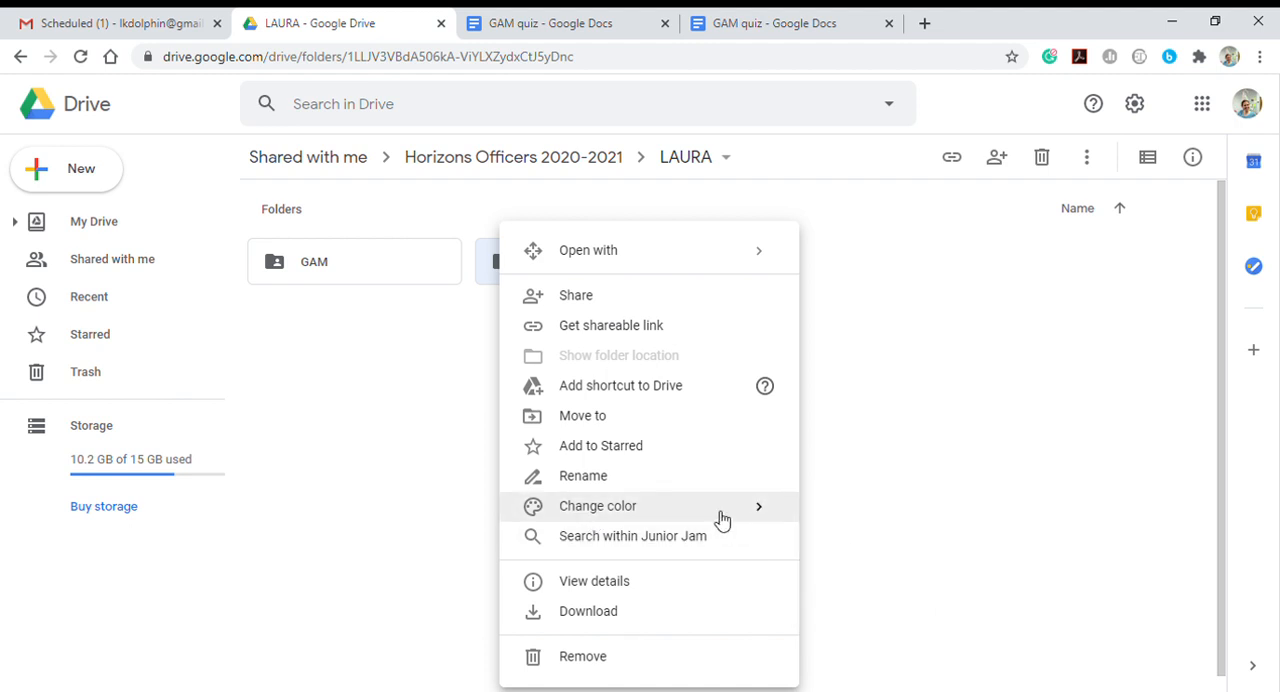
pyautogui.moveTo(720, 521)
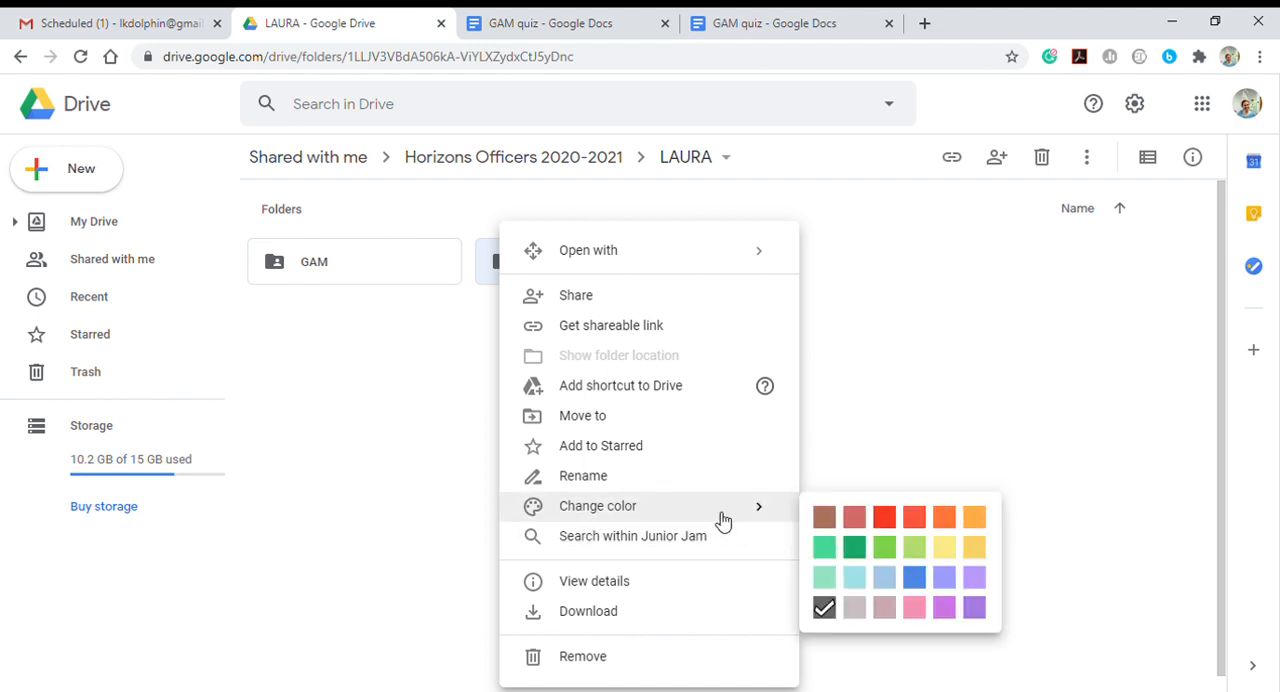
pyautogui.click(866, 550)
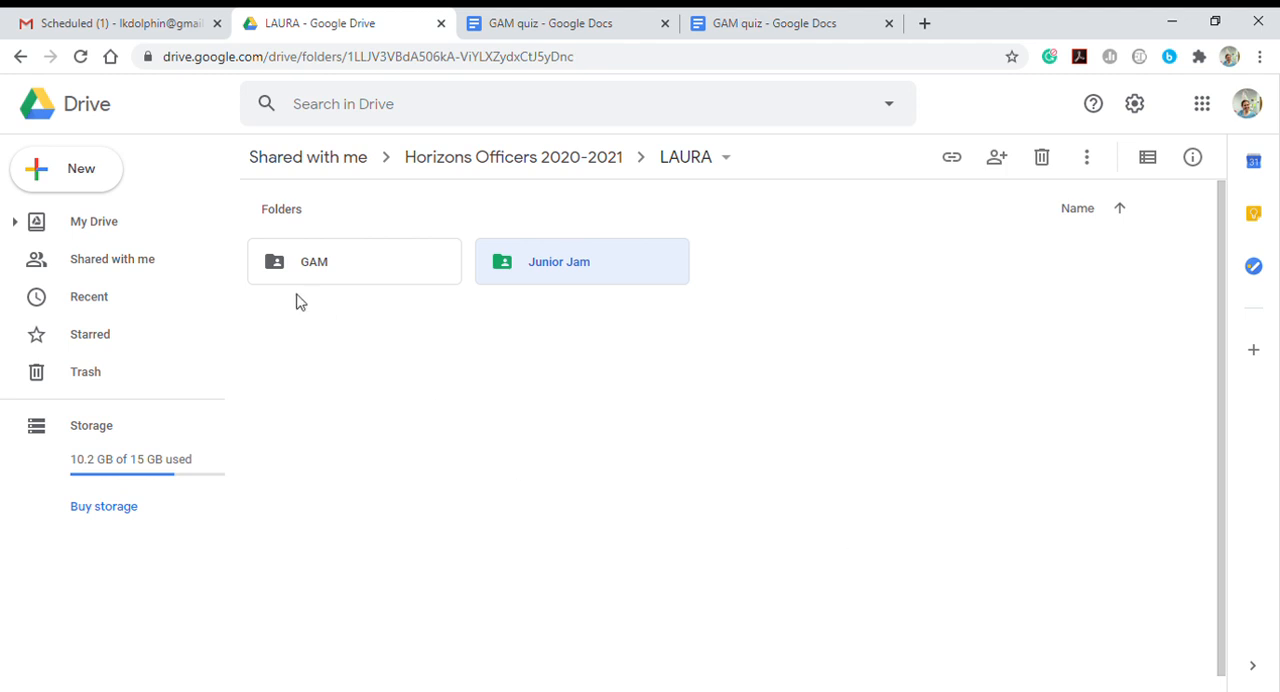
# - Change the GAM folder's color to blue and clear the selection
pyautogui.rightClick(277, 270)
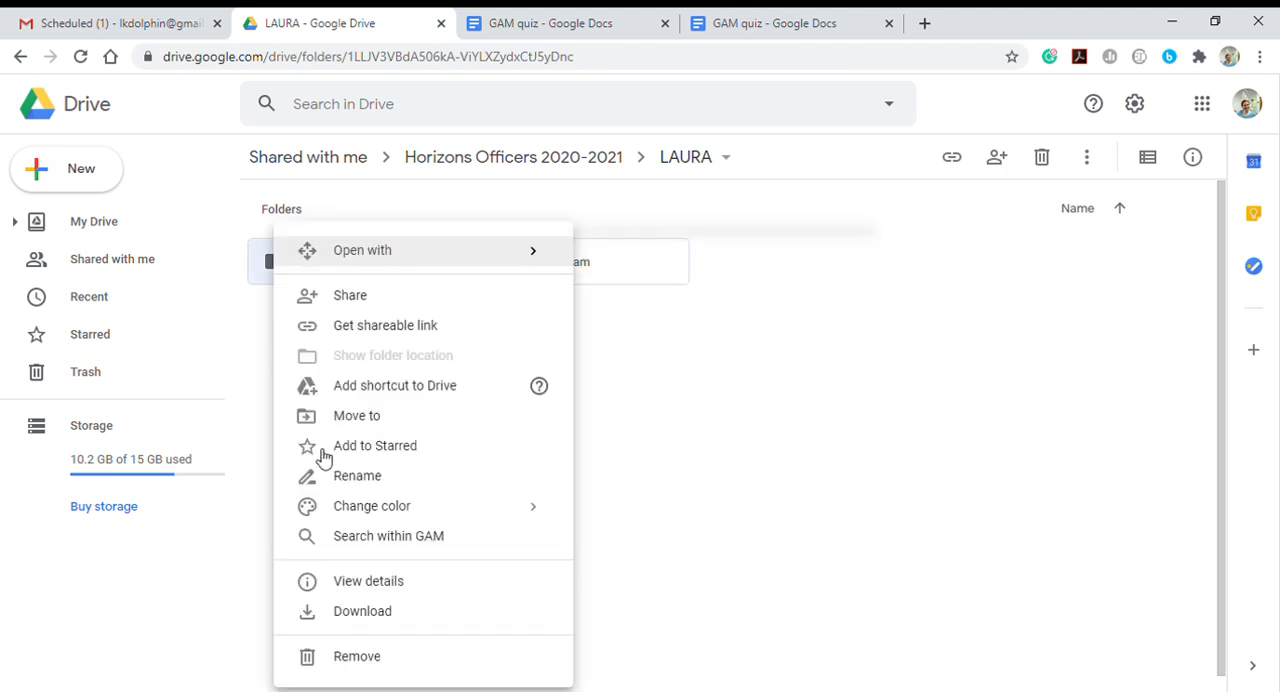
pyautogui.moveTo(343, 510)
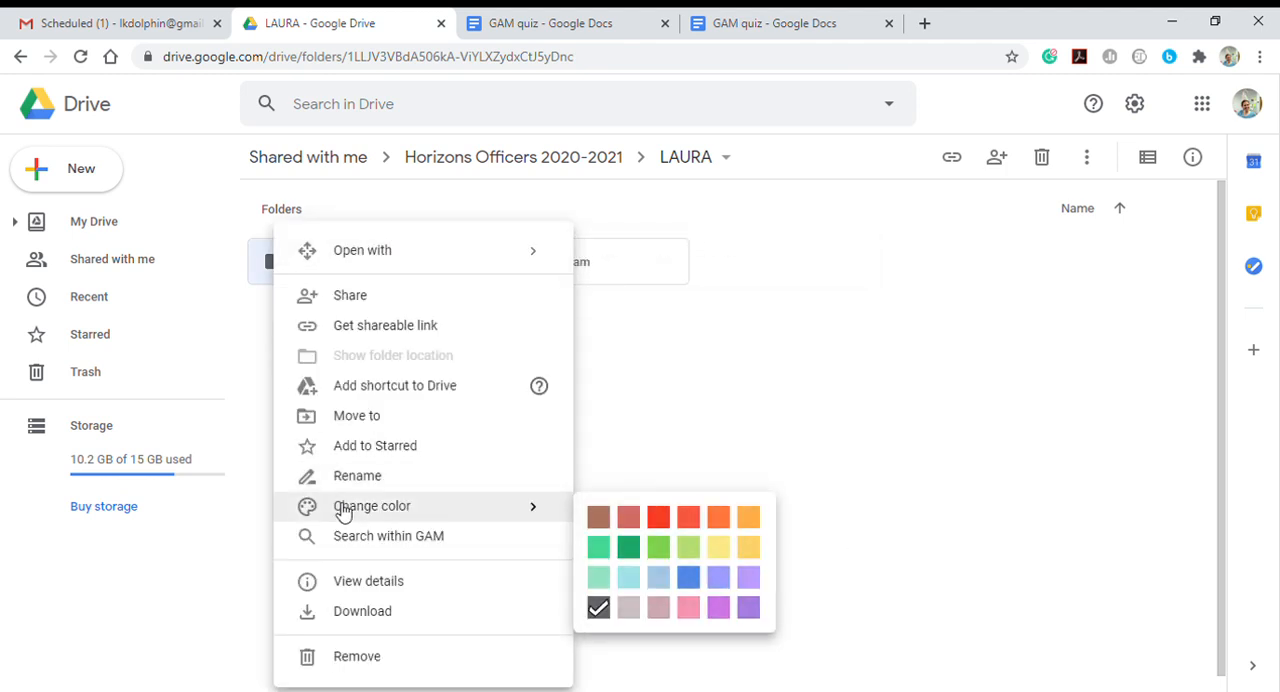
pyautogui.click(690, 576)
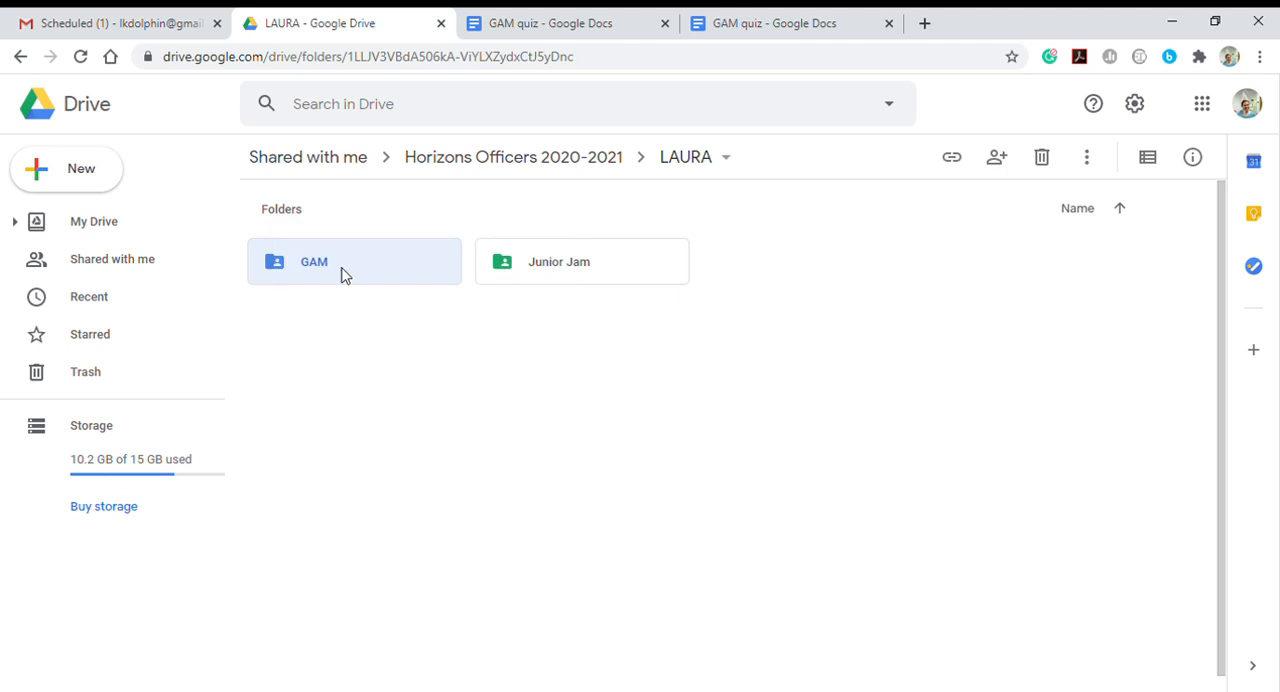
pyautogui.click(411, 503)
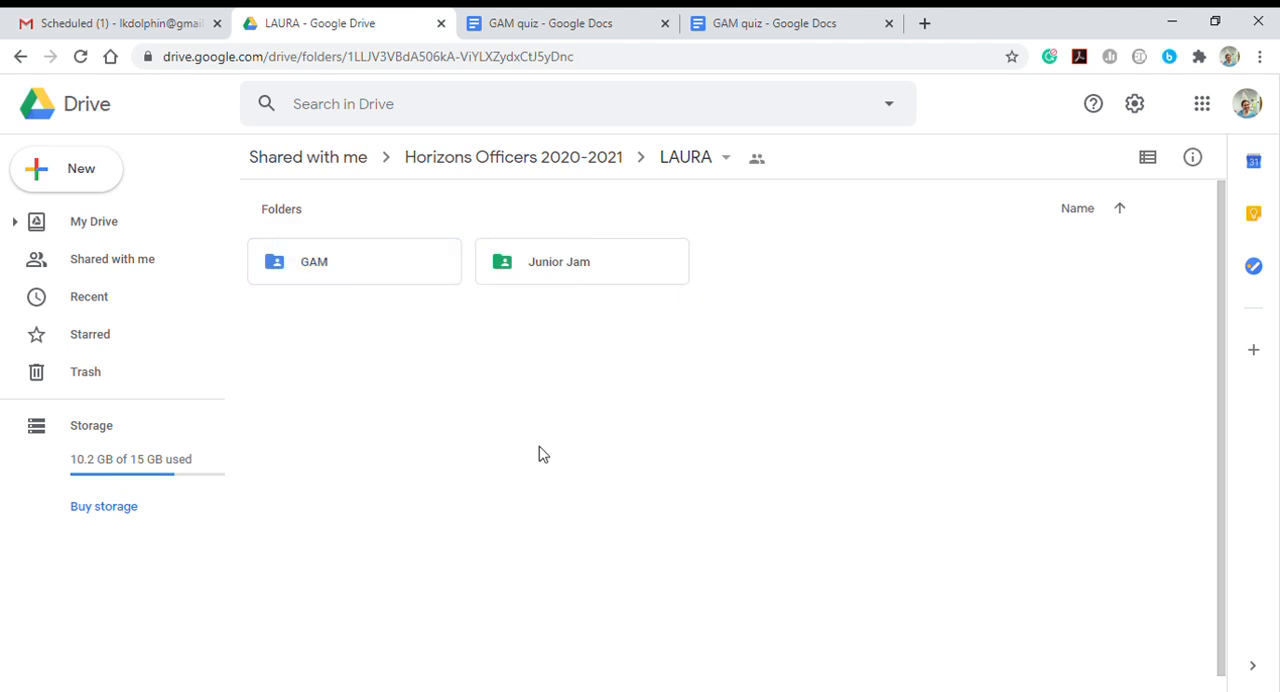